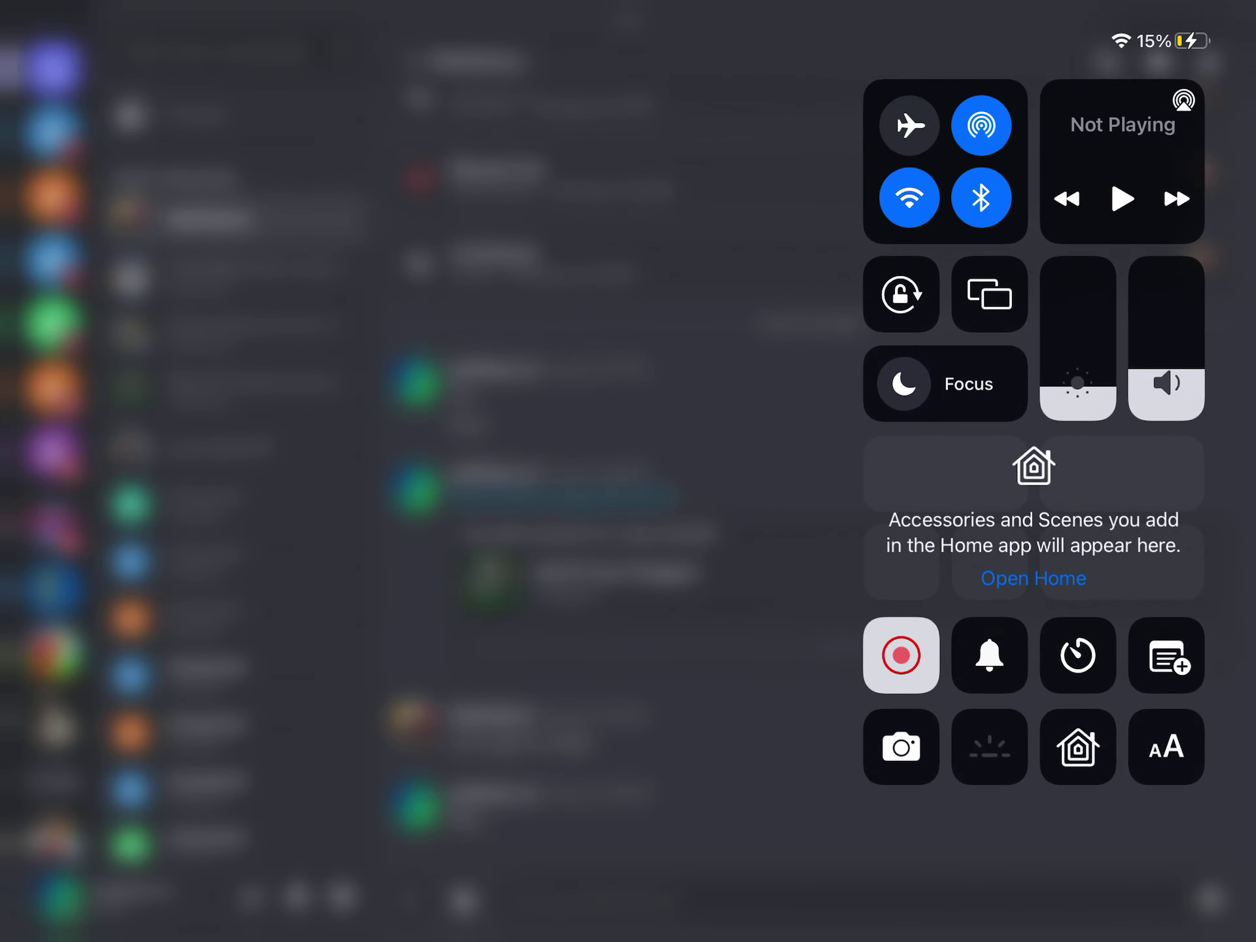
Step: Dismiss Control Center and open Josh-E-wa's Hangout at its #general welcome page
click(902, 656)
click(588, 491)
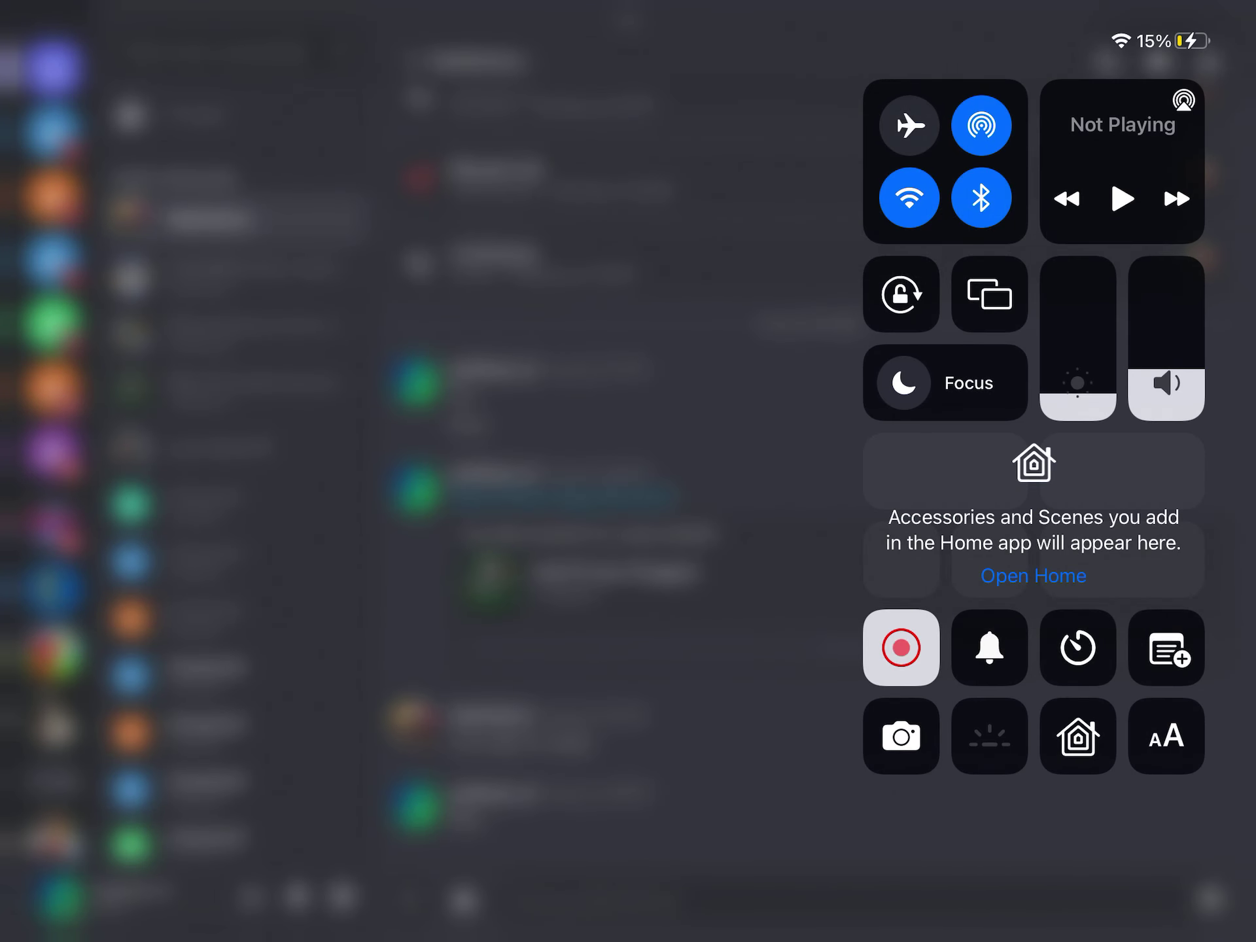
click(902, 648)
click(589, 491)
click(588, 491)
scroll(818, 476, up, 1)
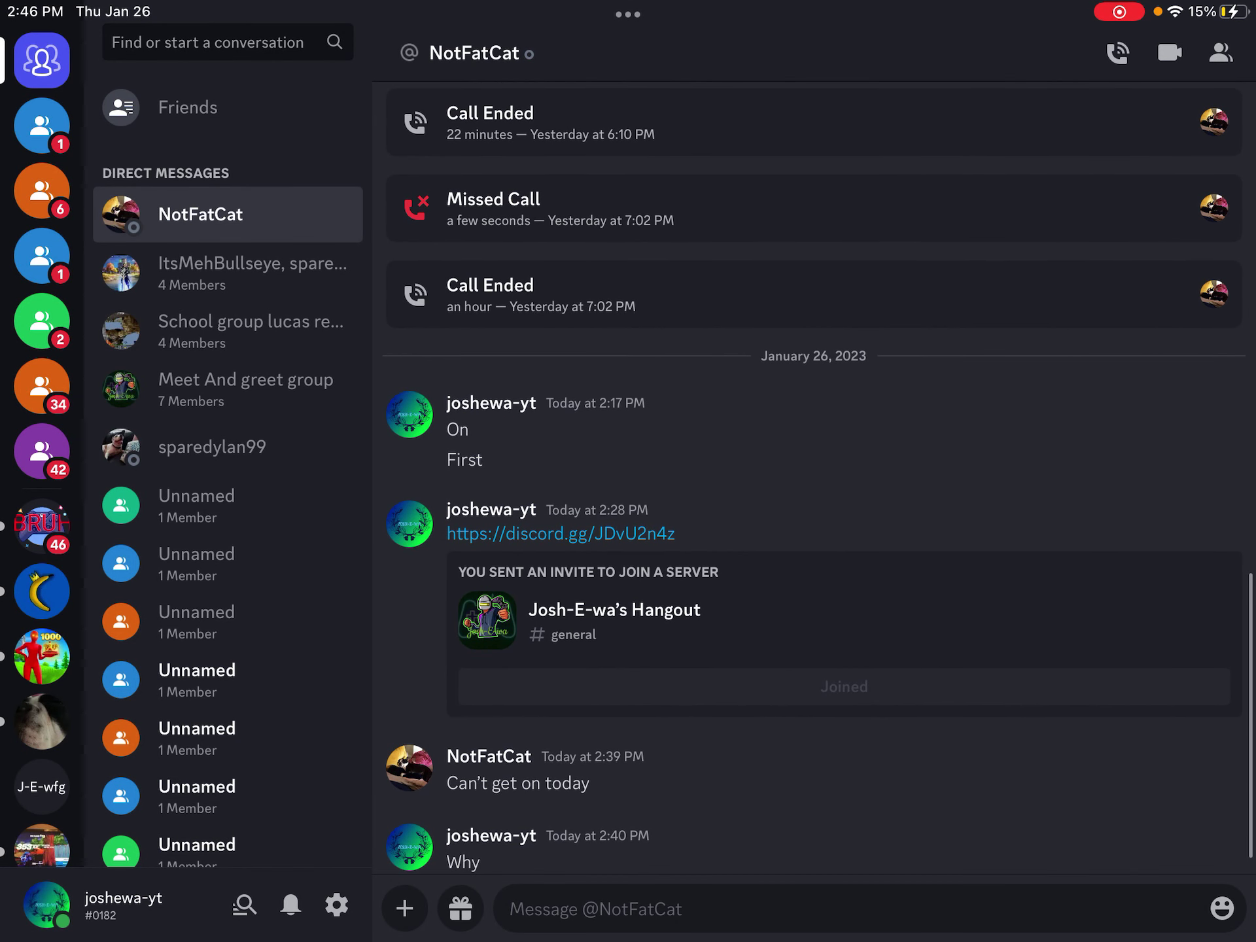
click(844, 686)
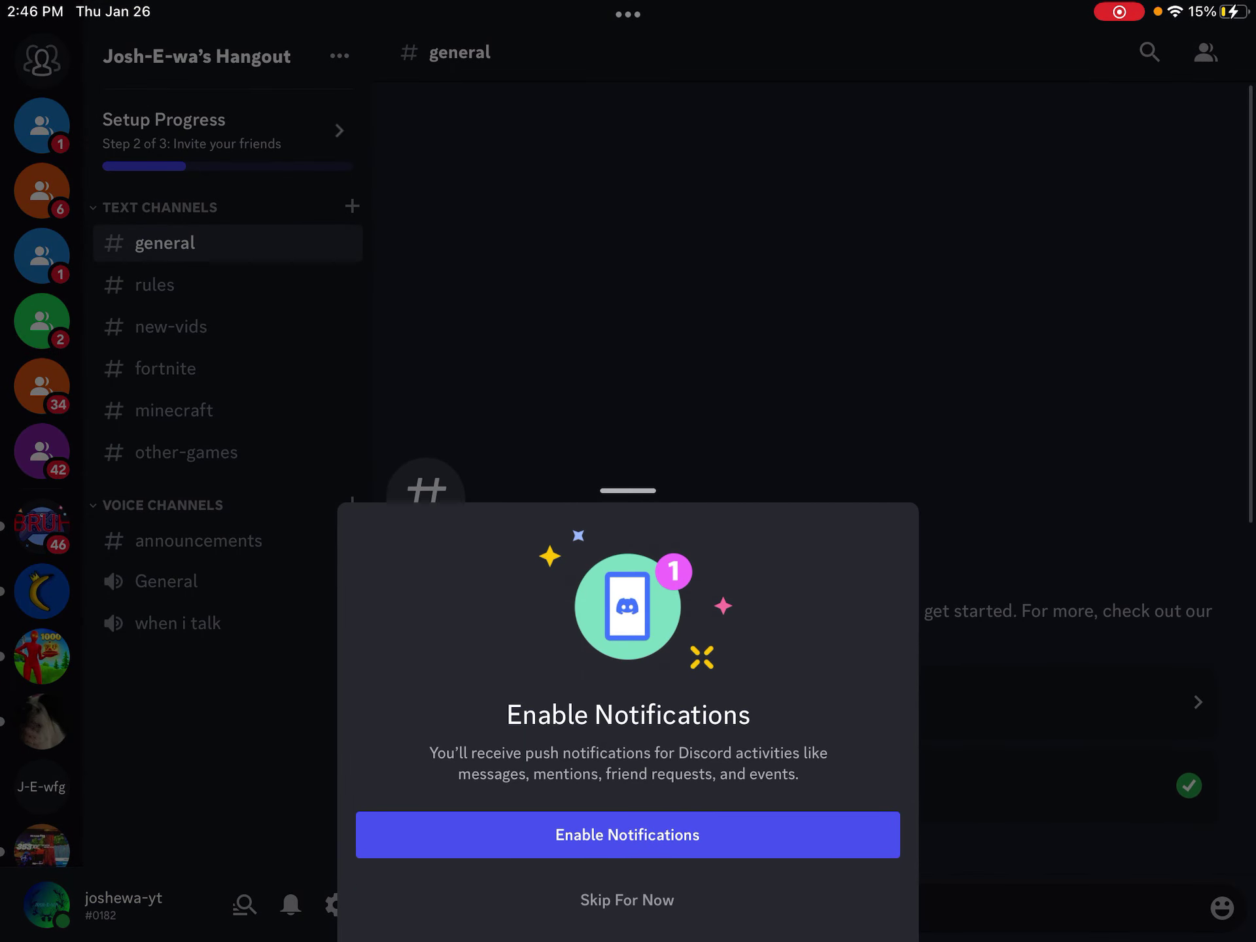
Step: Skip the notifications prompt and view the #rules channel
click(627, 899)
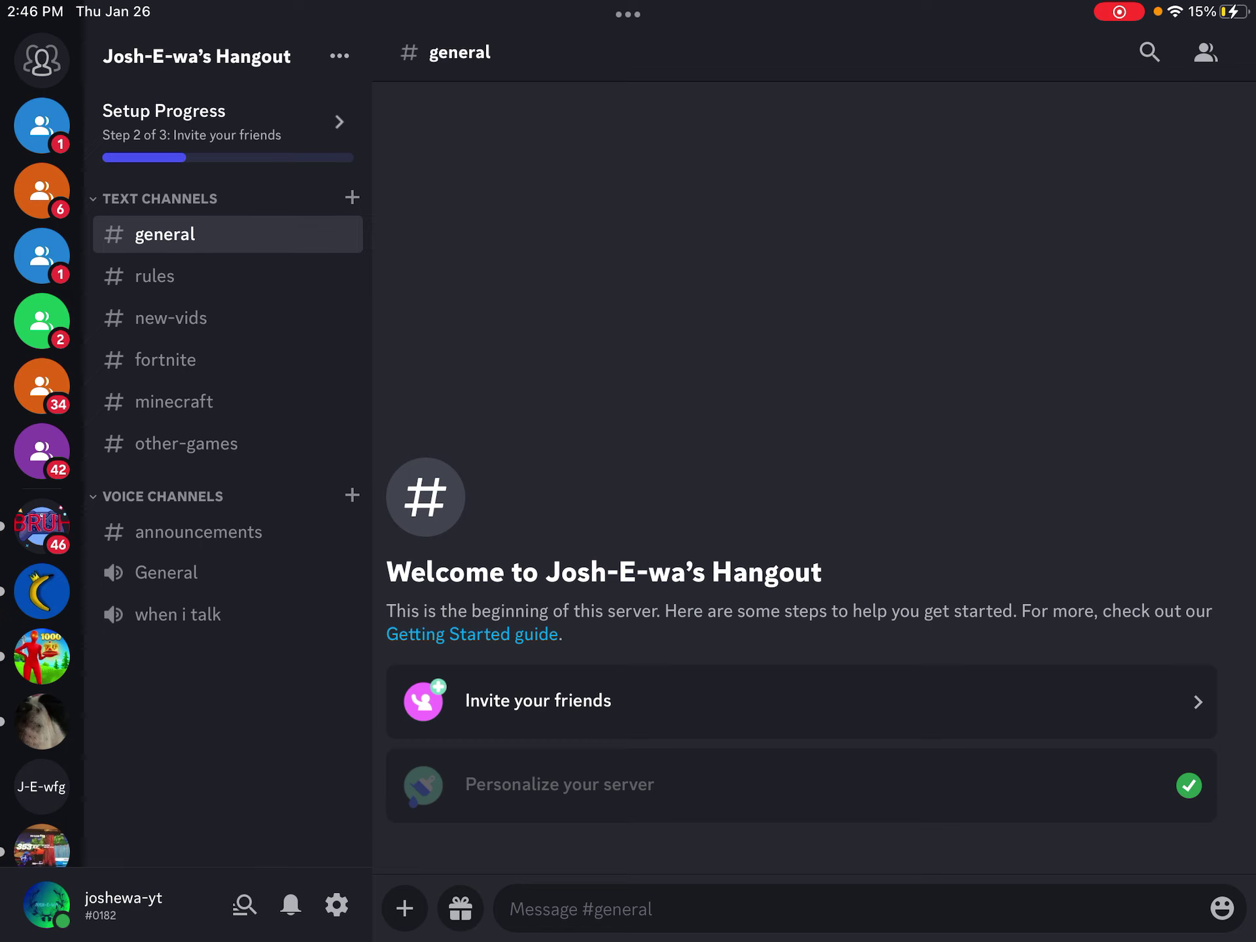
click(155, 285)
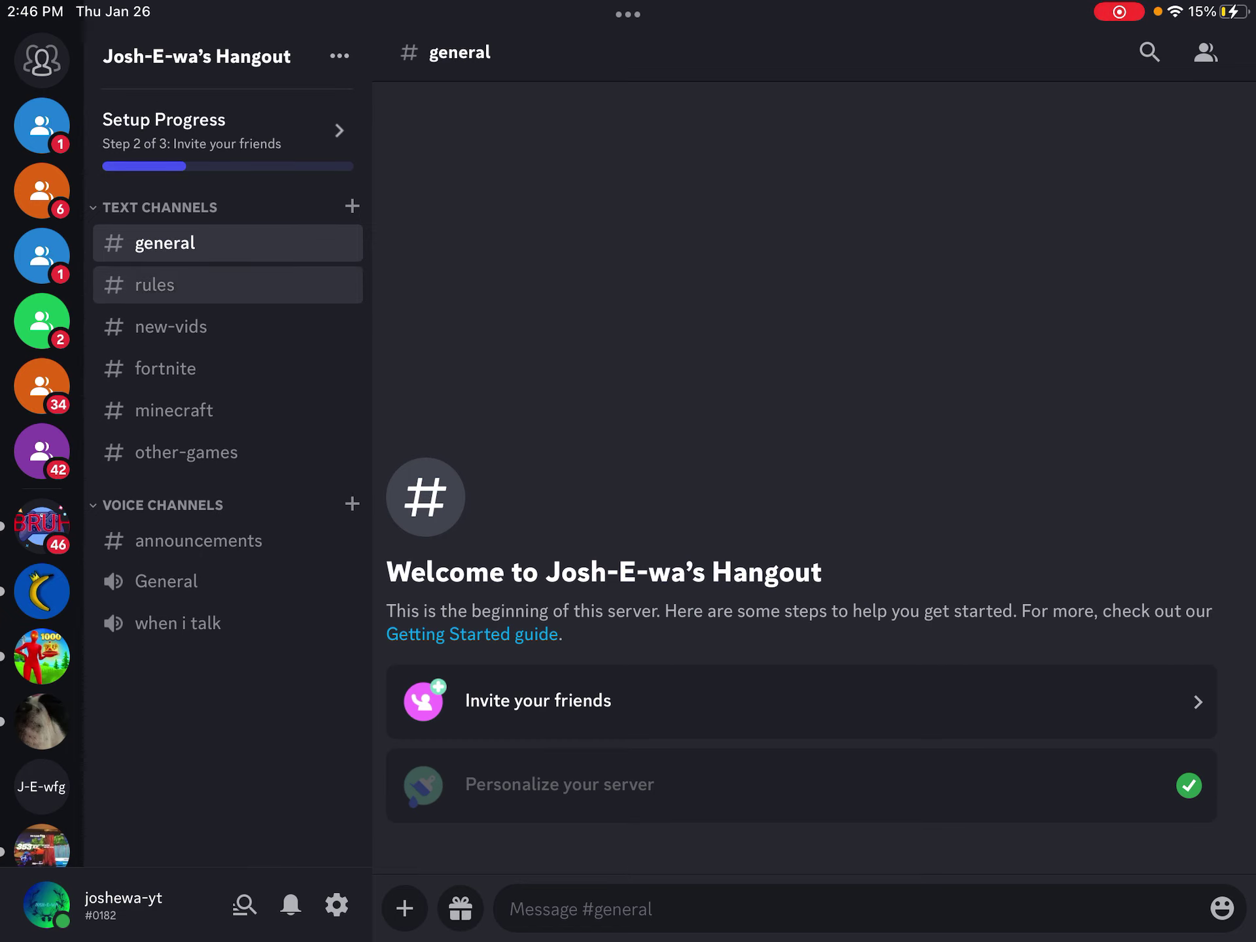
drag(1197, 12, 1080, 393)
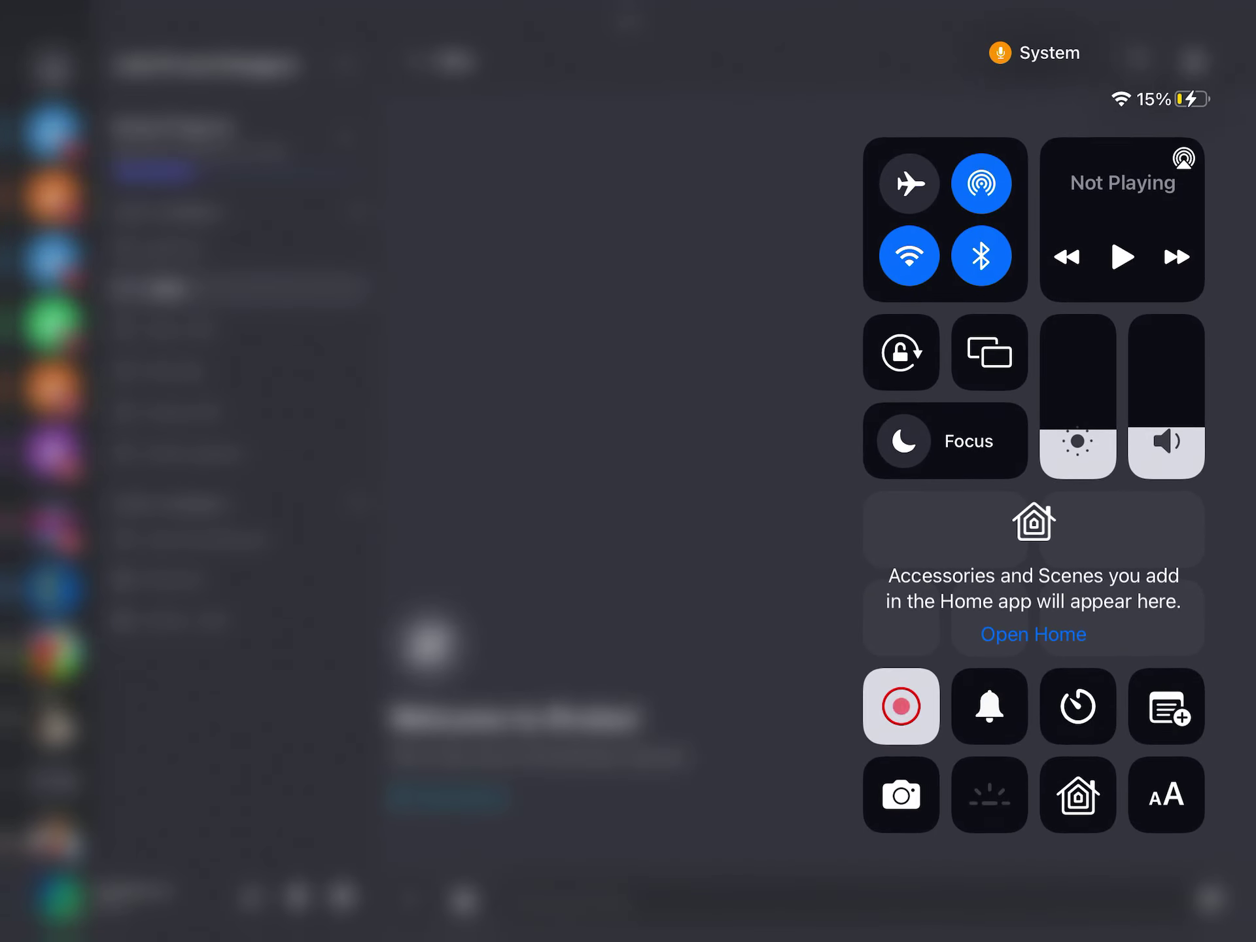
Step: Visit #new-vids and #fortnite, then bring up the server options menu
click(491, 393)
click(172, 327)
click(166, 368)
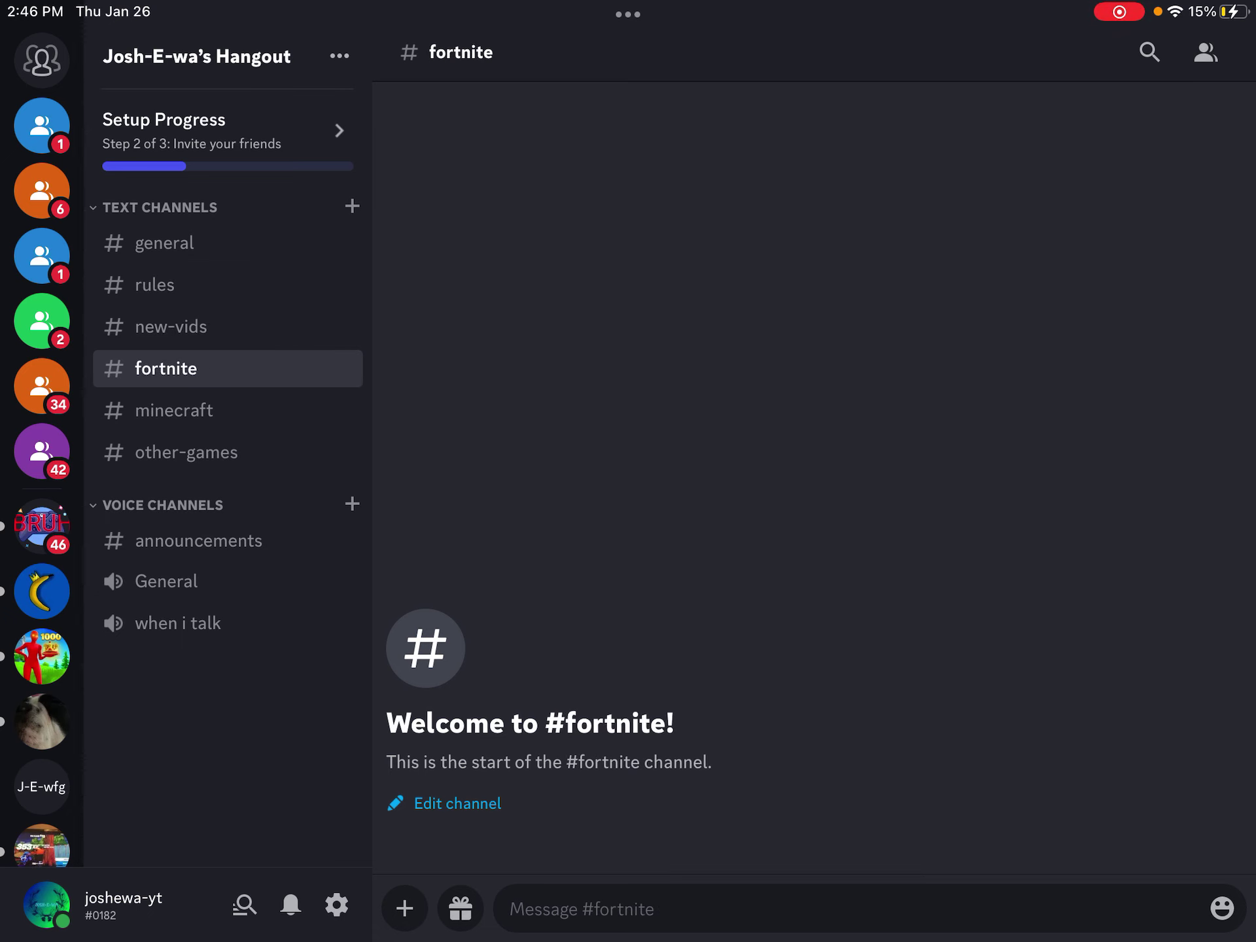
click(196, 56)
drag(628, 687, 628, 343)
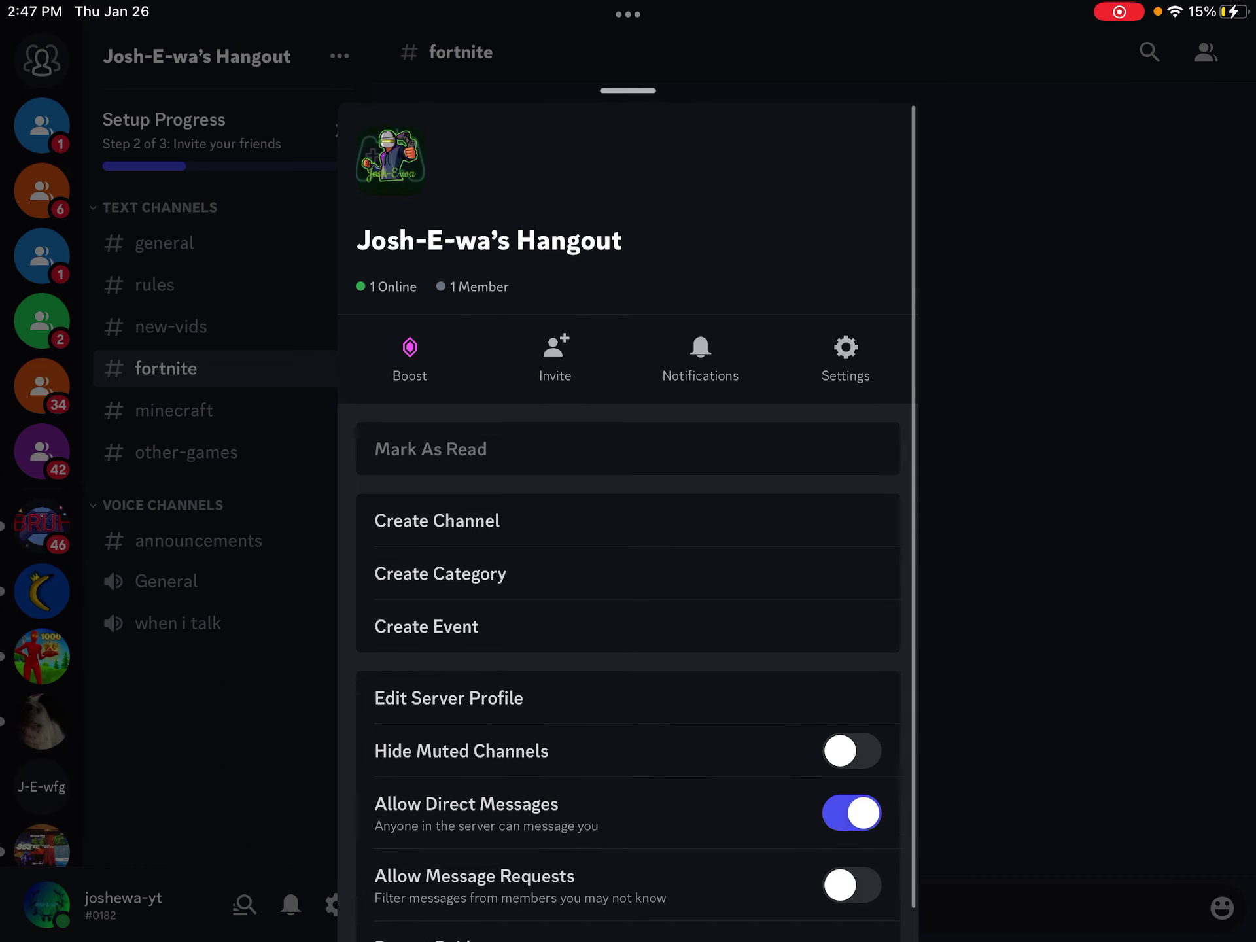
click(845, 329)
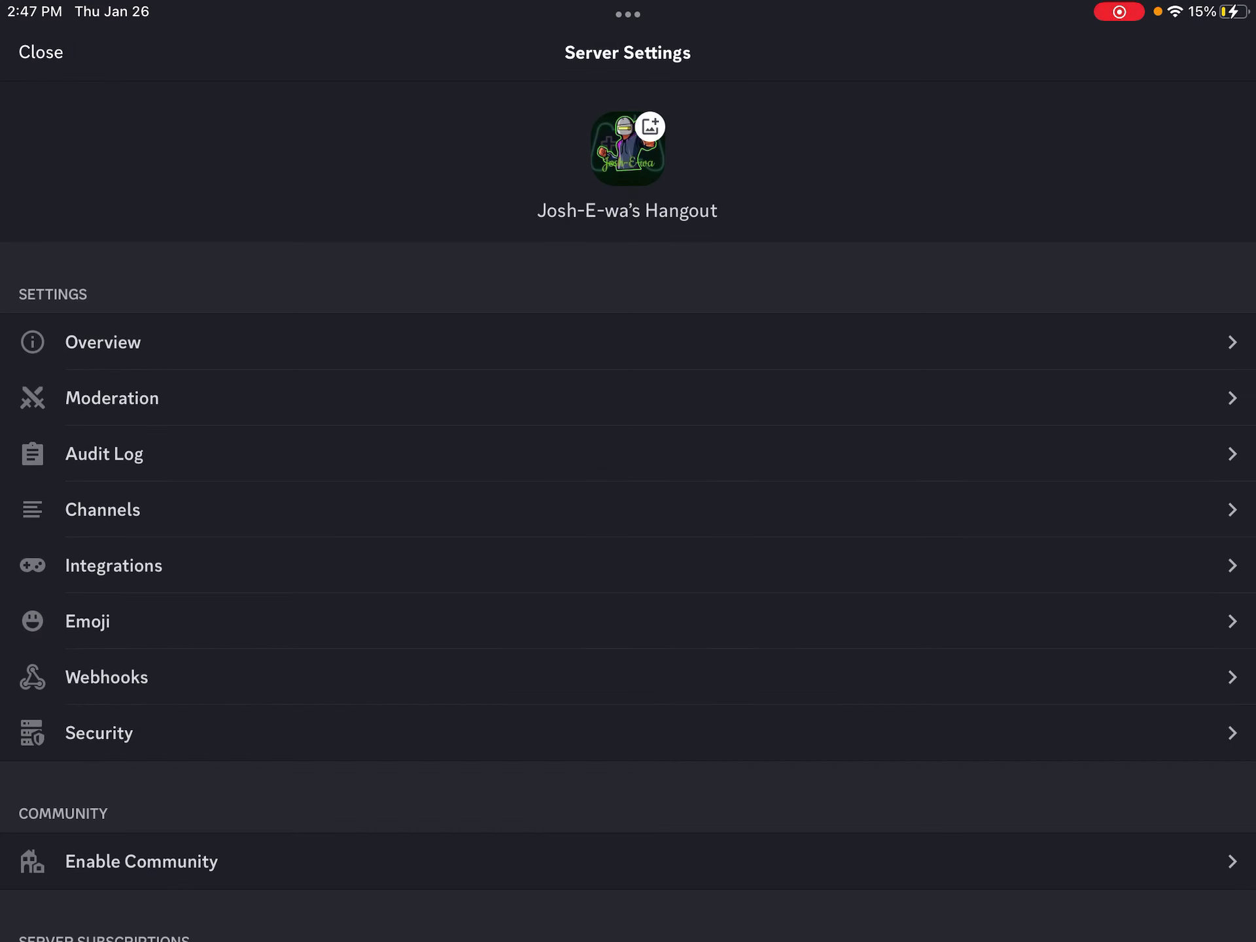
scroll(628, 491, down, 5)
click(88, 802)
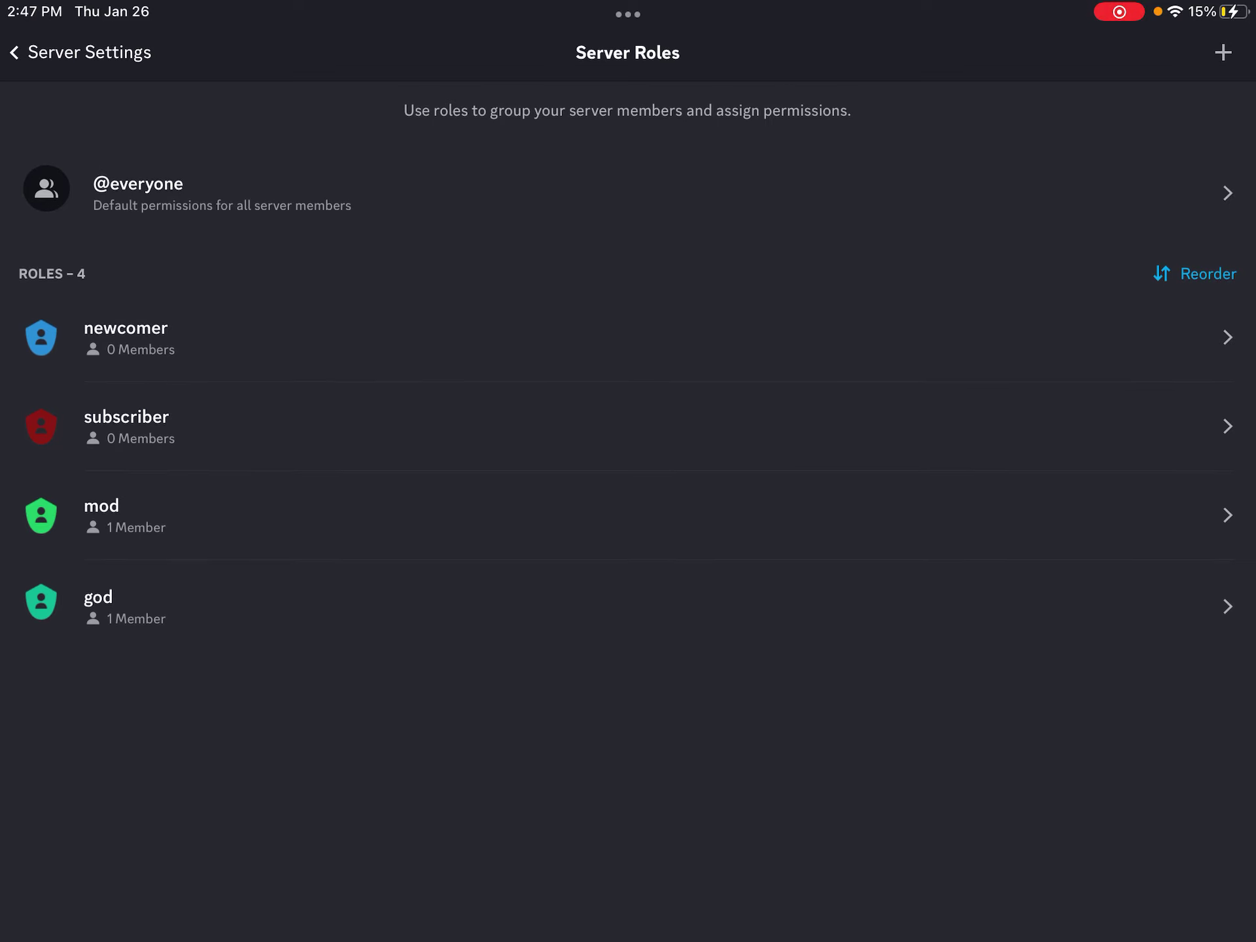
click(629, 603)
drag(628, 604, 628, 575)
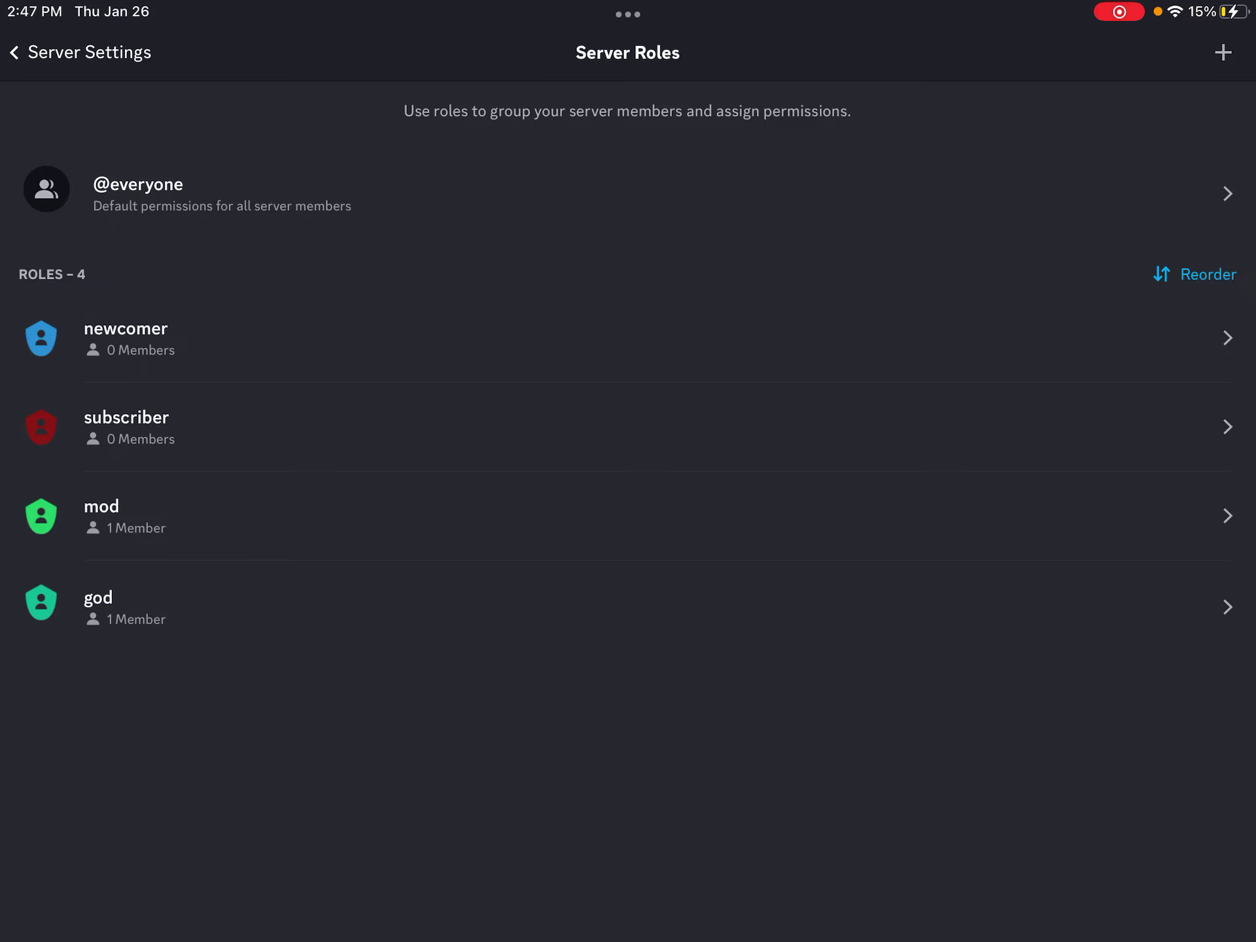
click(79, 53)
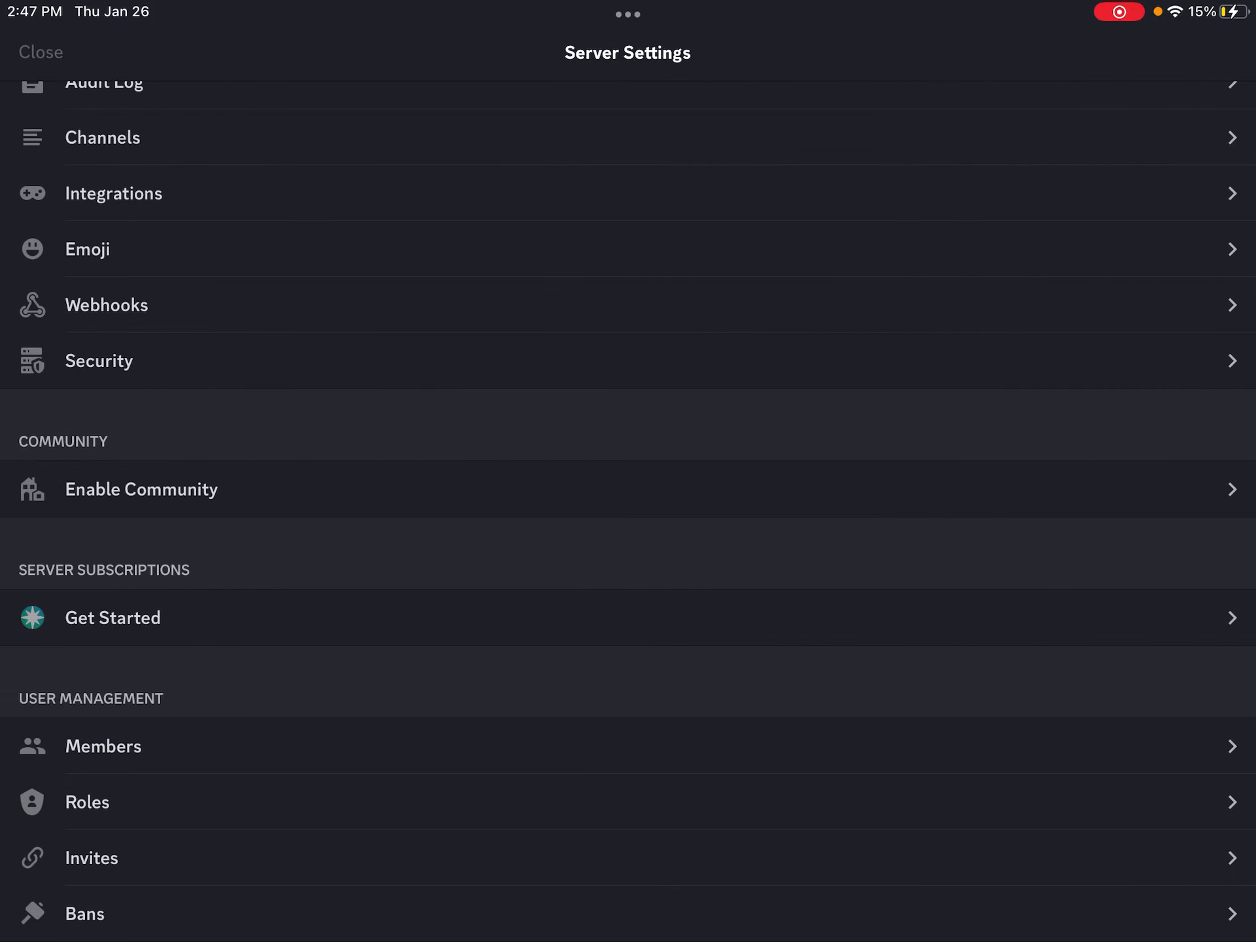
click(42, 51)
drag(43, 589, 42, 527)
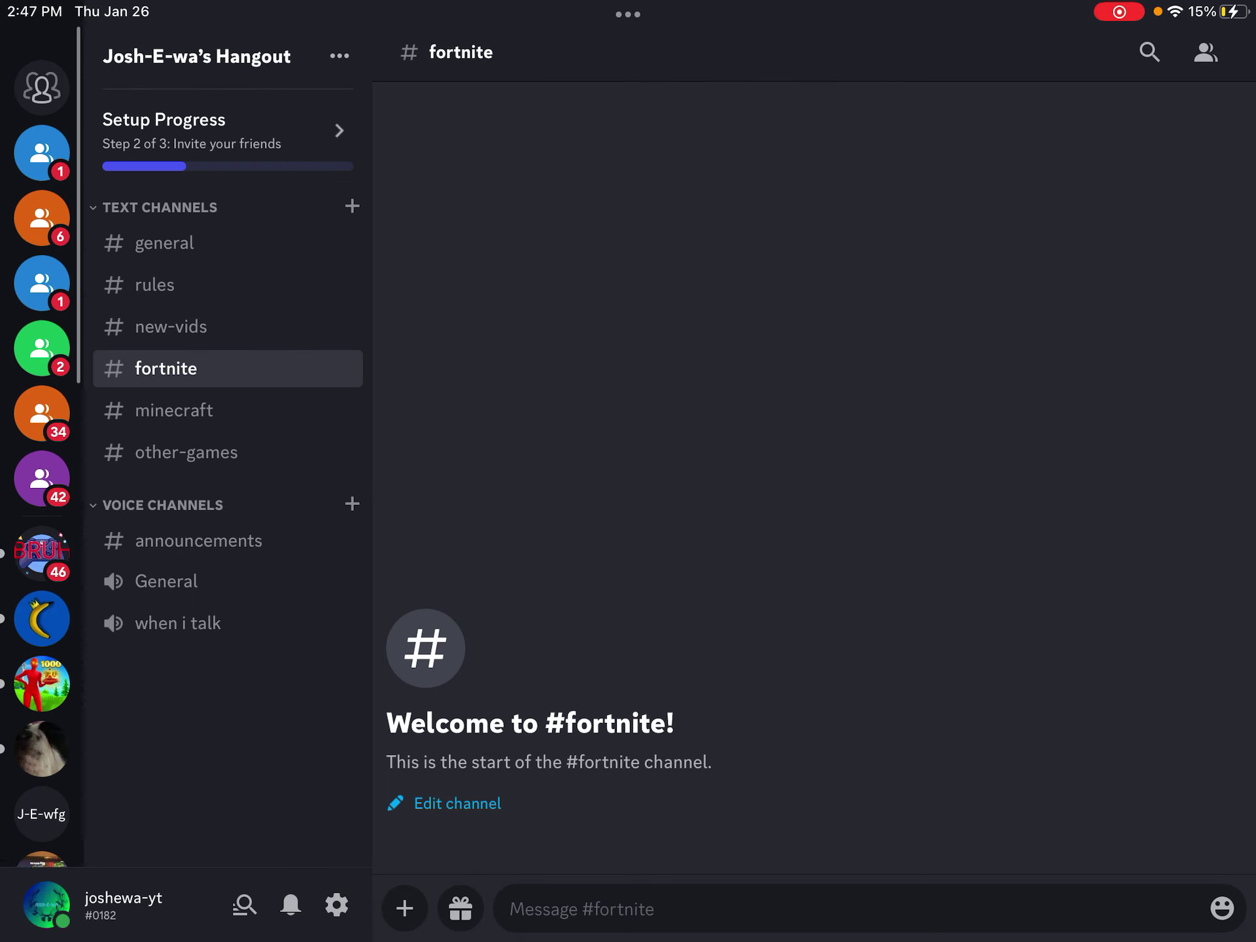
click(42, 59)
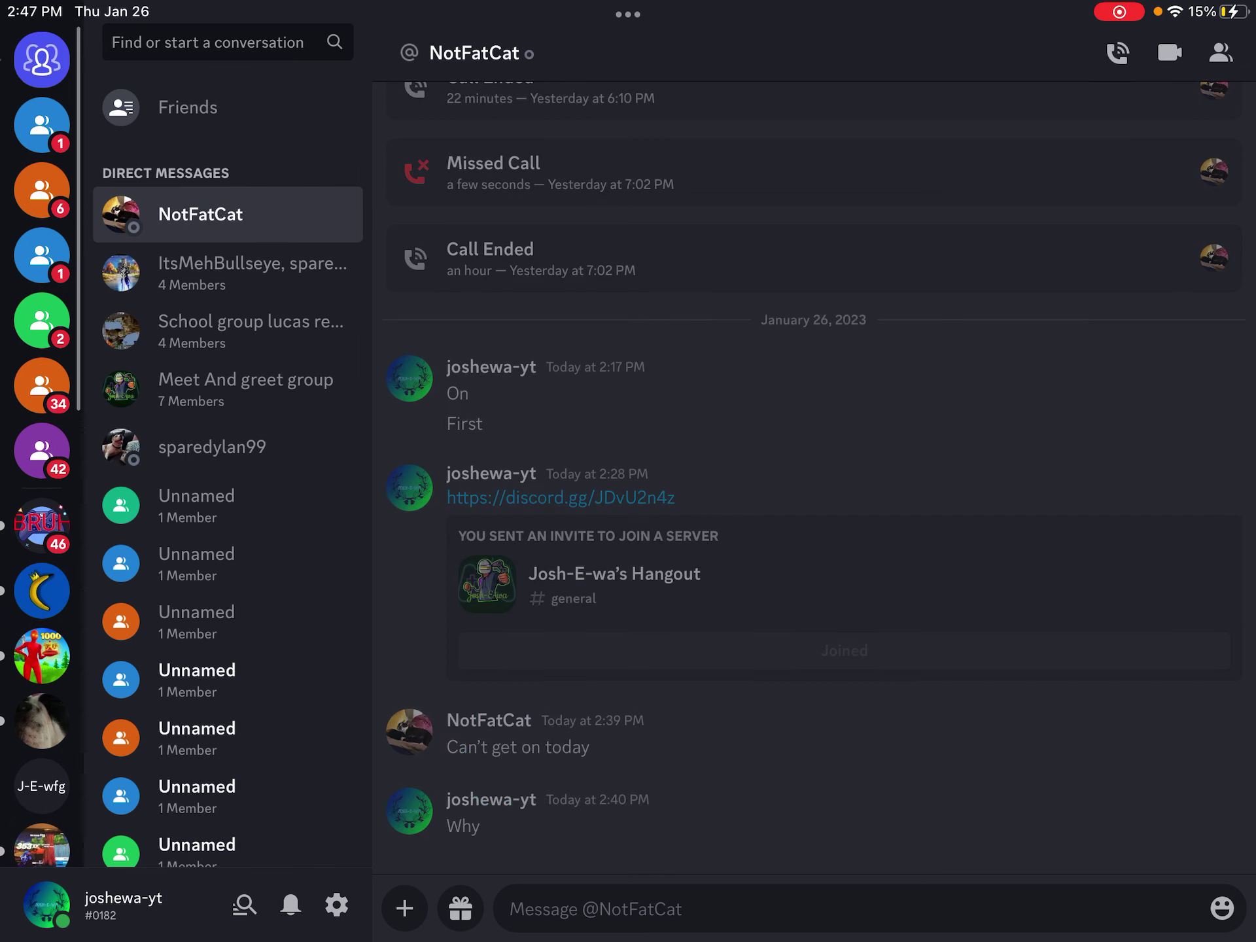
scroll(815, 492, down, 1)
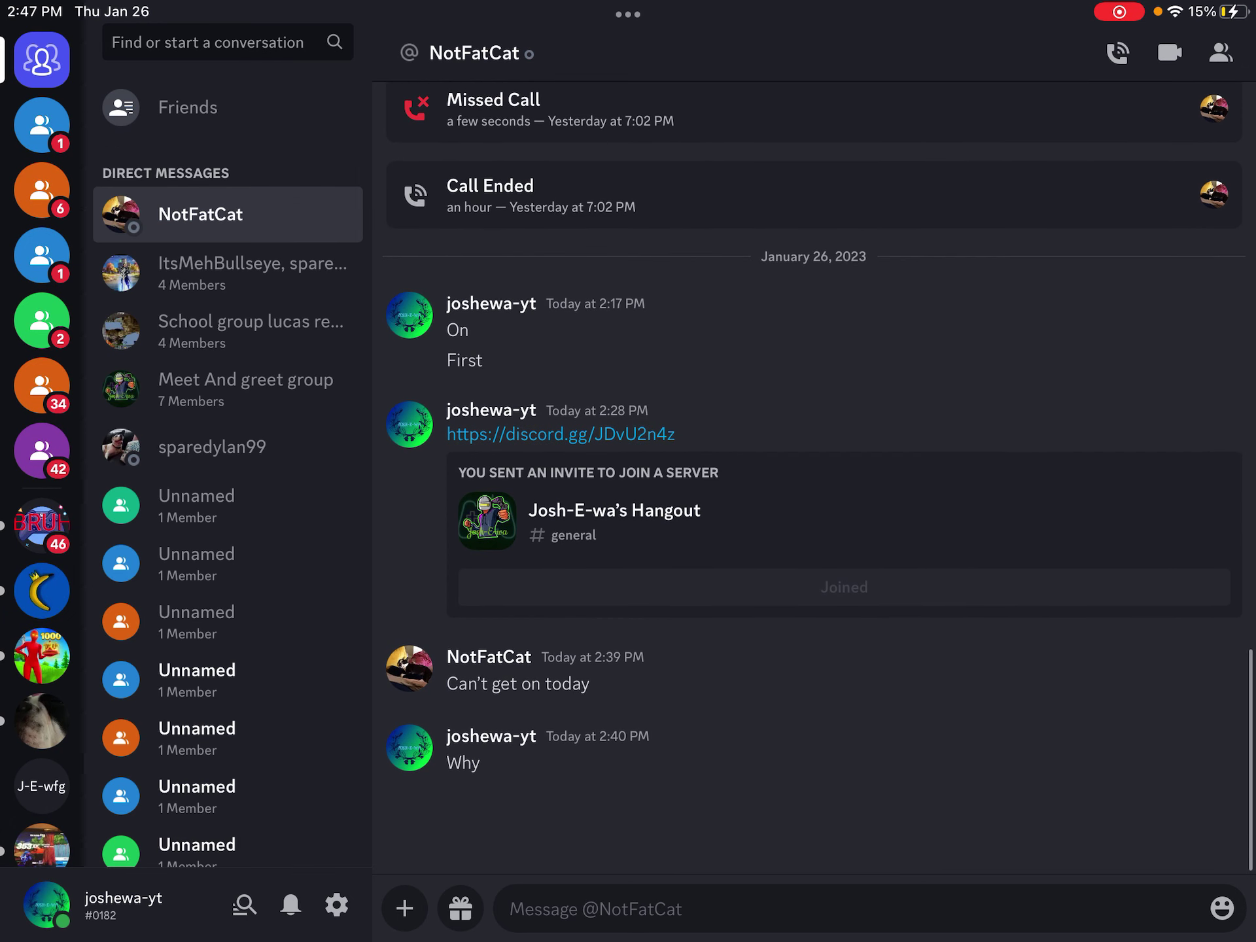